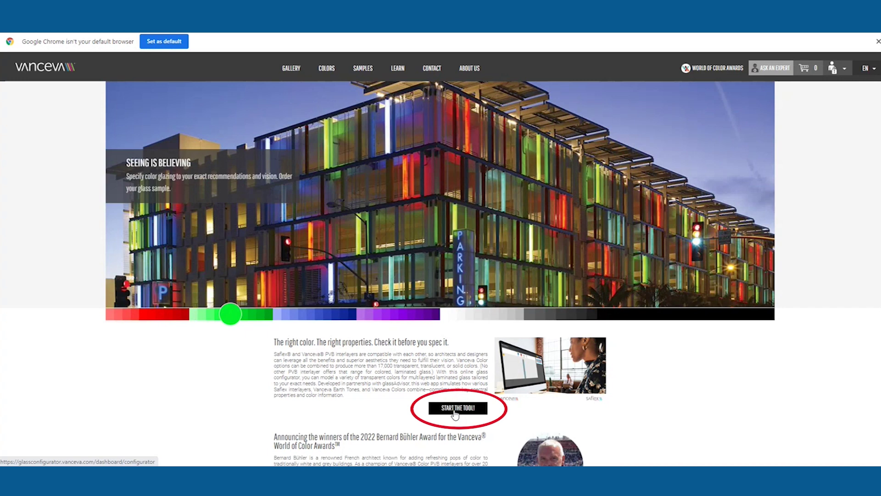
# Launch the Vanceva glass configurator from the 'START THE TOOL!' button on the homepage
pyautogui.click(455, 410)
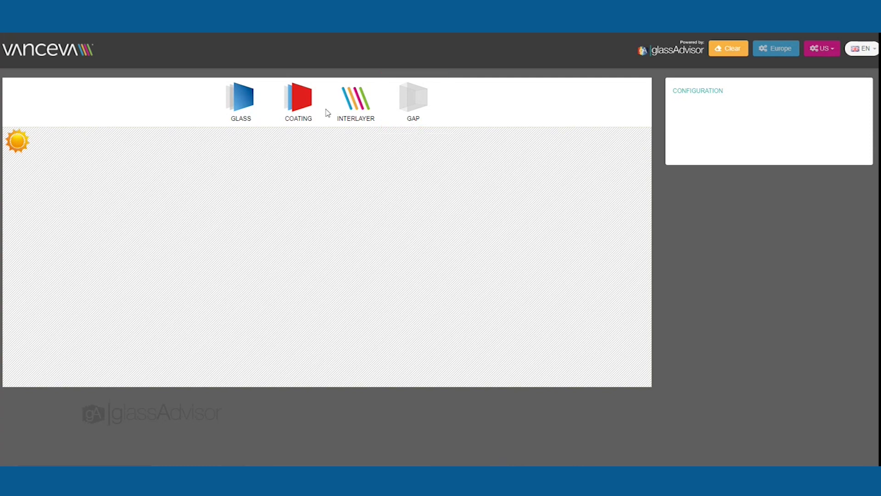
# Add a 6 mm glassAdvisor Mid Iron glass pane, then place a second pane beside it
pyautogui.moveTo(243, 105); pyautogui.dragTo(299, 162)
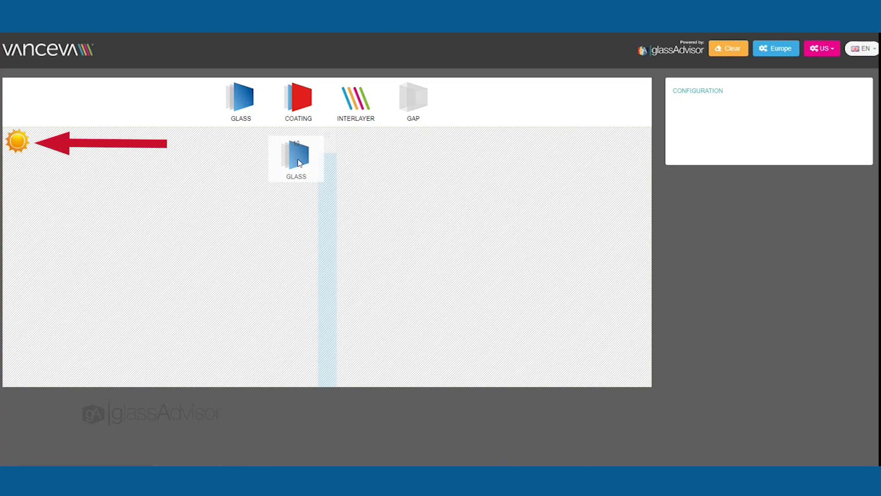
pyautogui.click(299, 162)
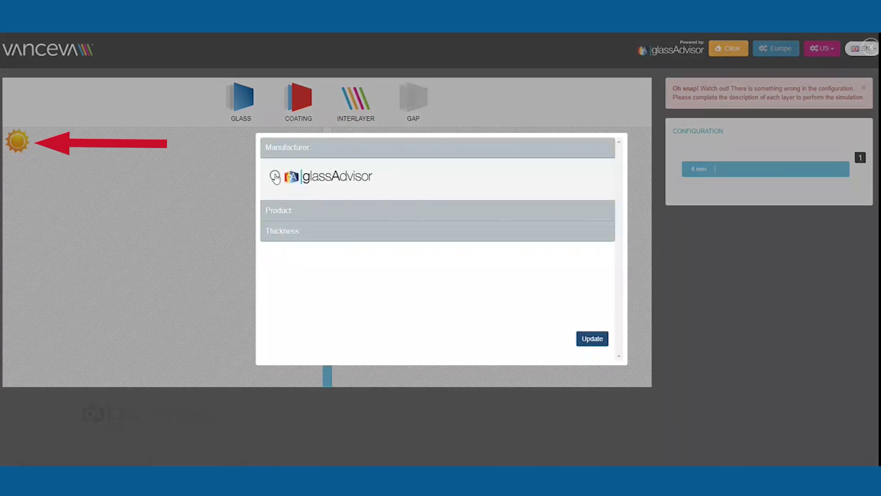
pyautogui.click(275, 175)
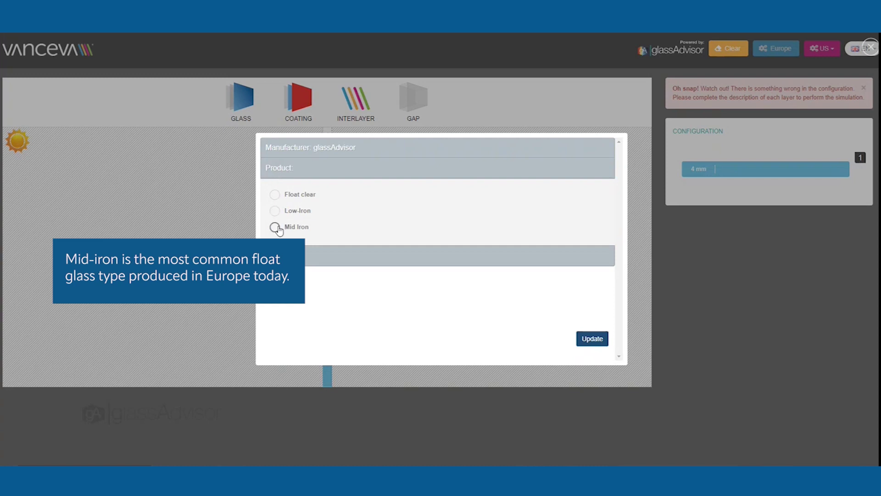
pyautogui.click(275, 227)
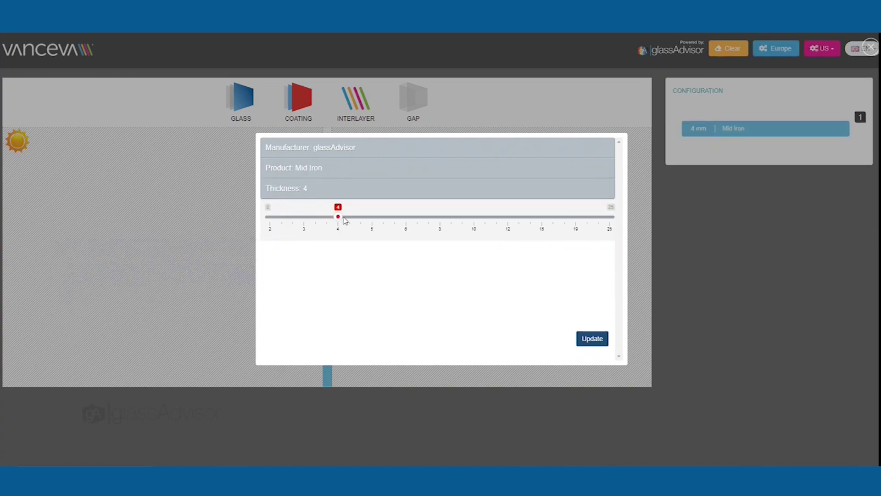
pyautogui.moveTo(354, 220); pyautogui.dragTo(415, 221)
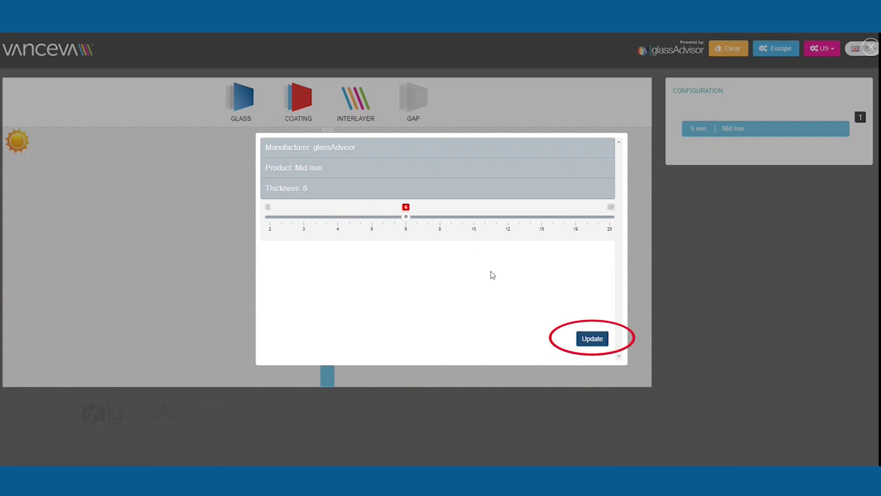
pyautogui.click(601, 338)
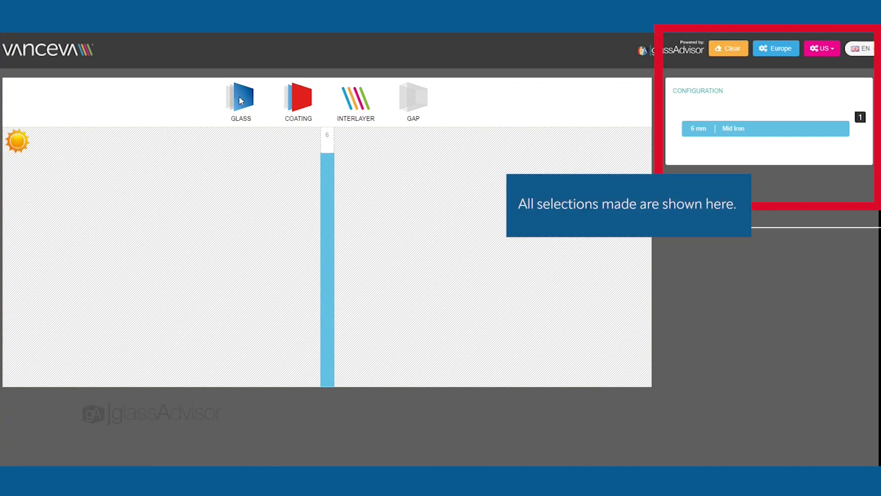
pyautogui.moveTo(241, 101)
pyautogui.mouseDown()
pyautogui.moveTo(277, 100)
pyautogui.moveTo(335, 128)
pyautogui.moveTo(354, 150)
pyautogui.mouseUp()
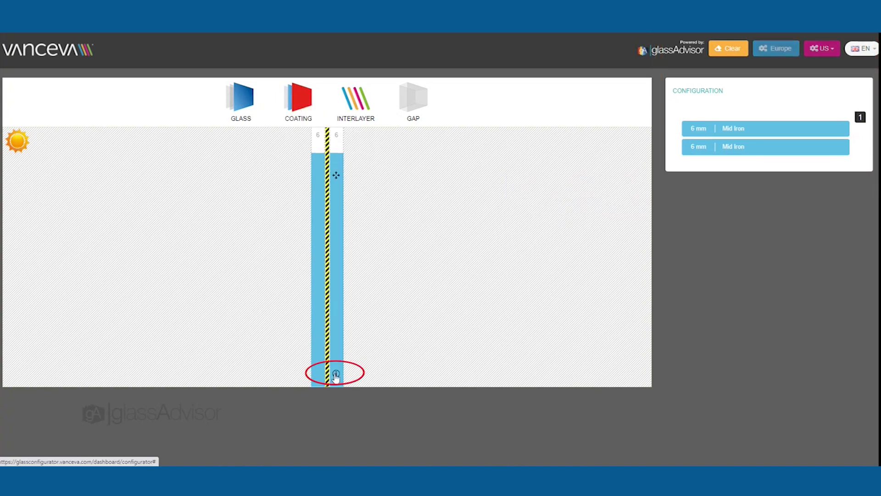
# Make the glass pane 4 mm thick and insert an interlayer between the two panes
pyautogui.click(335, 374)
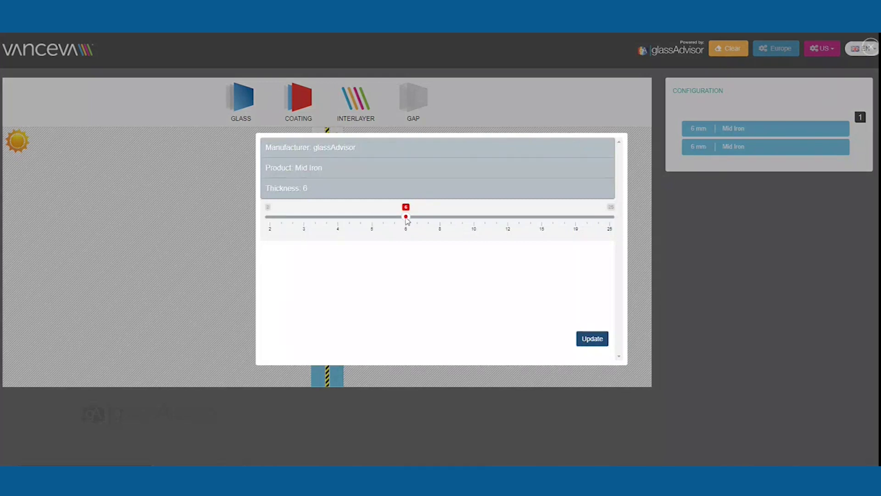
pyautogui.click(352, 224)
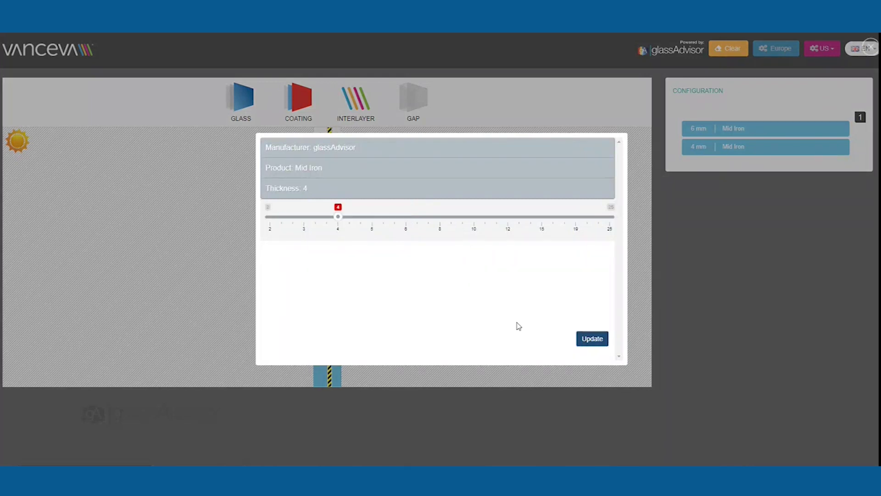
pyautogui.click(592, 338)
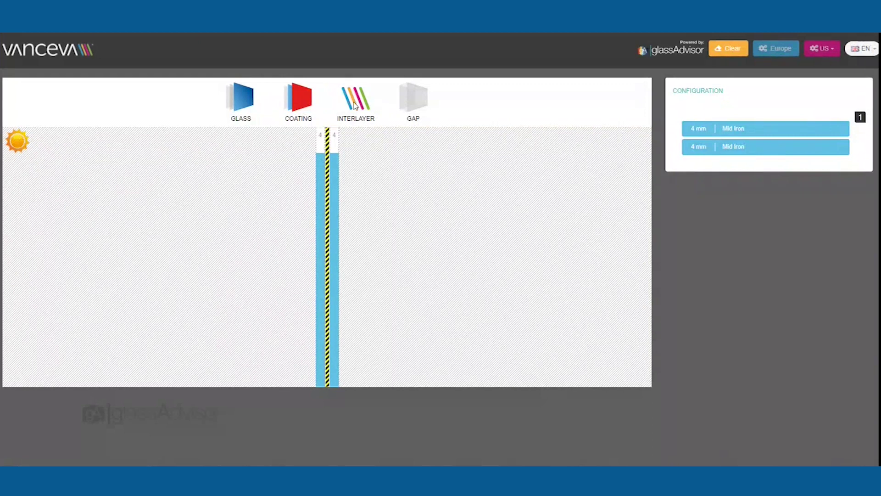
pyautogui.moveTo(355, 102); pyautogui.dragTo(326, 159)
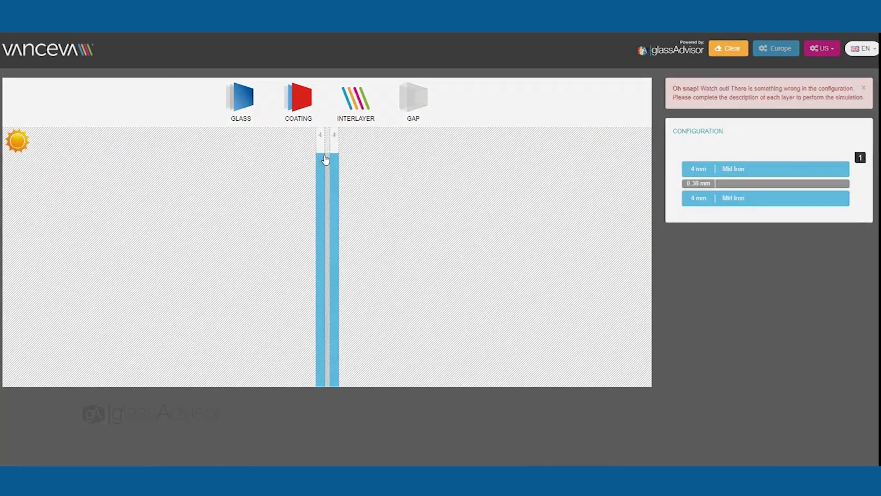
# Set the new interlayer to Vanceva VCV 0006 Sapphire
pyautogui.click(326, 159)
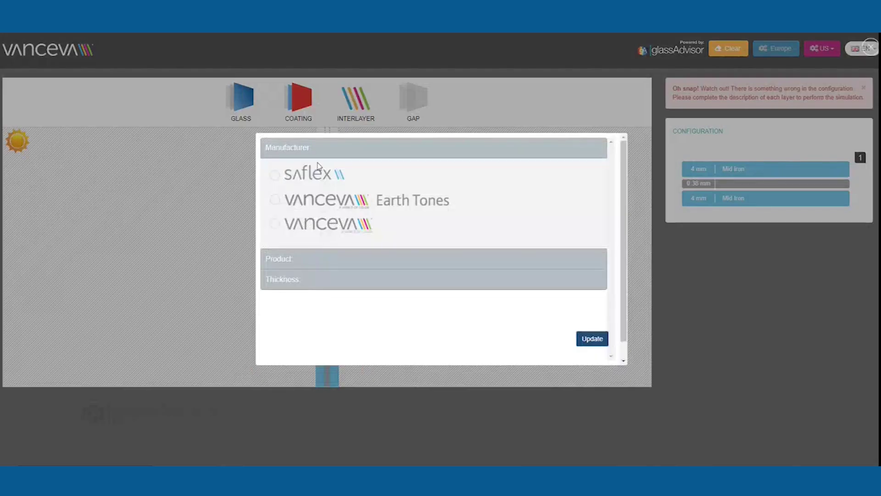
pyautogui.click(275, 224)
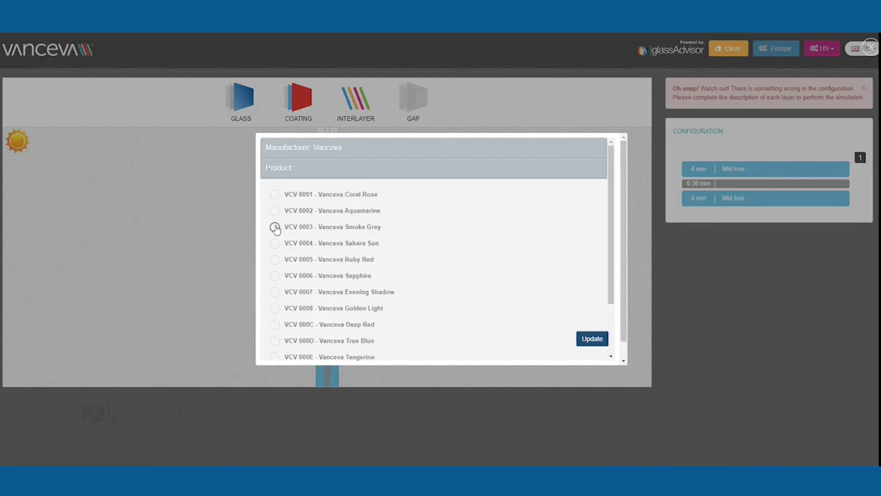
pyautogui.click(274, 276)
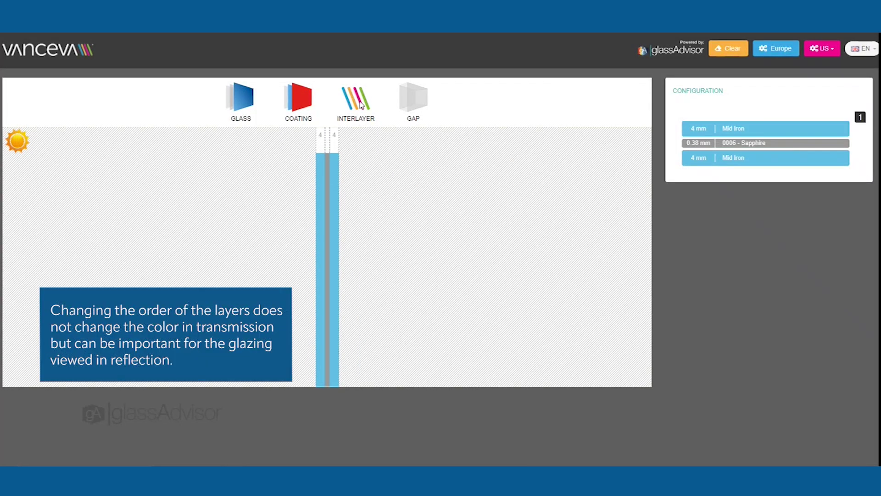
# Add a second Vanceva interlayer to the stack for the 0005 Ruby Red colour
pyautogui.moveTo(362, 105); pyautogui.dragTo(318, 145)
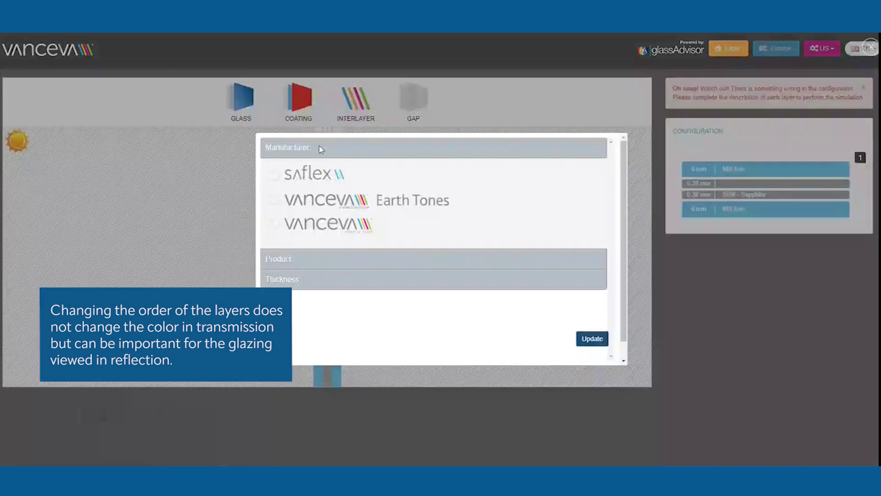
pyautogui.click(275, 224)
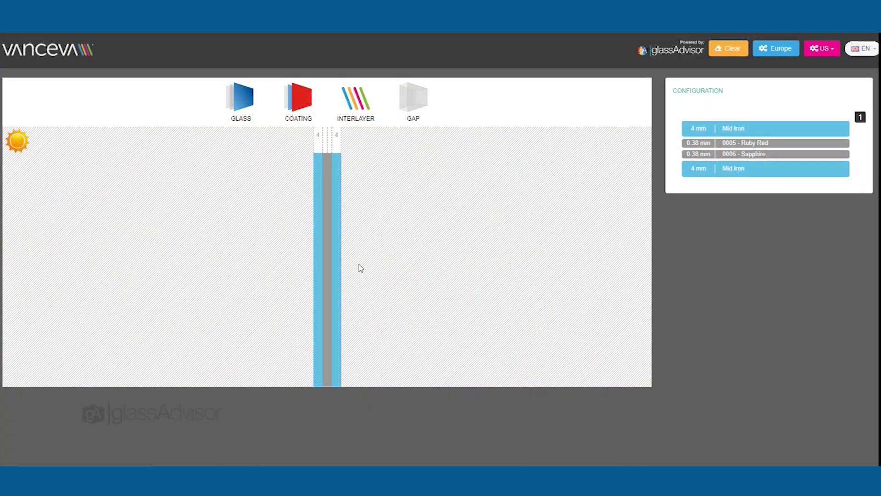
pyautogui.moveTo(330, 240)
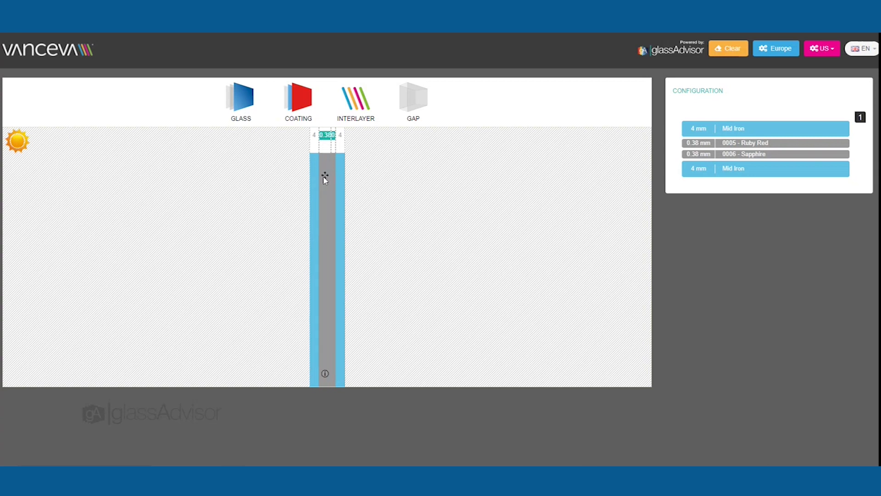
# Add a 16 mm gap filled with 100% air behind the laminated pane
pyautogui.click(333, 179)
pyautogui.click(333, 179)
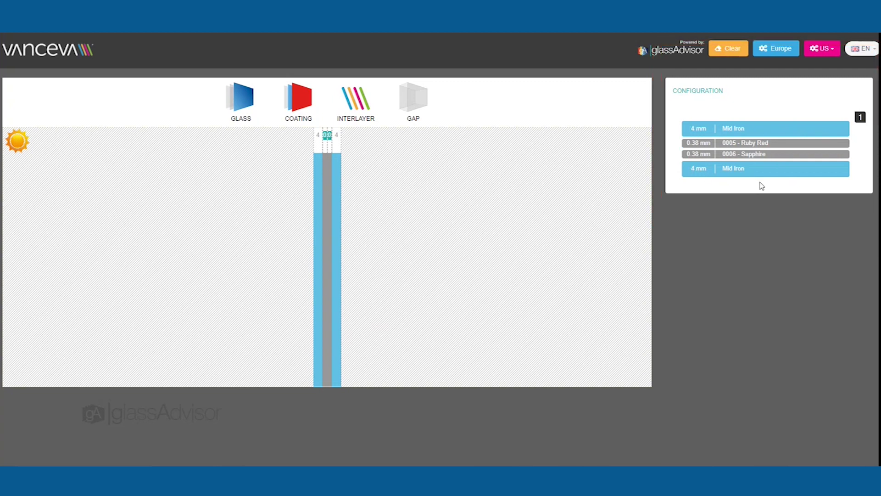
pyautogui.moveTo(414, 102); pyautogui.dragTo(353, 163)
pyautogui.click(276, 241)
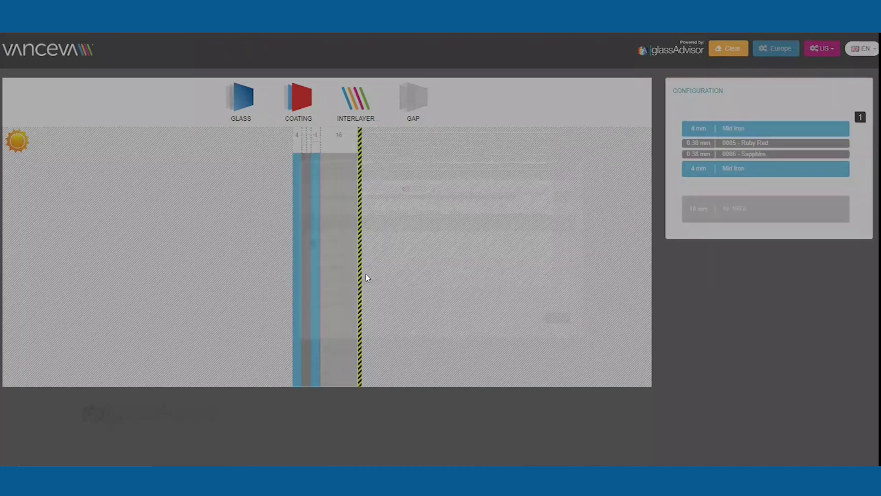
# Add another glass pane behind the gap, then pull the gap out of the stack
pyautogui.moveTo(255, 107); pyautogui.dragTo(353, 170)
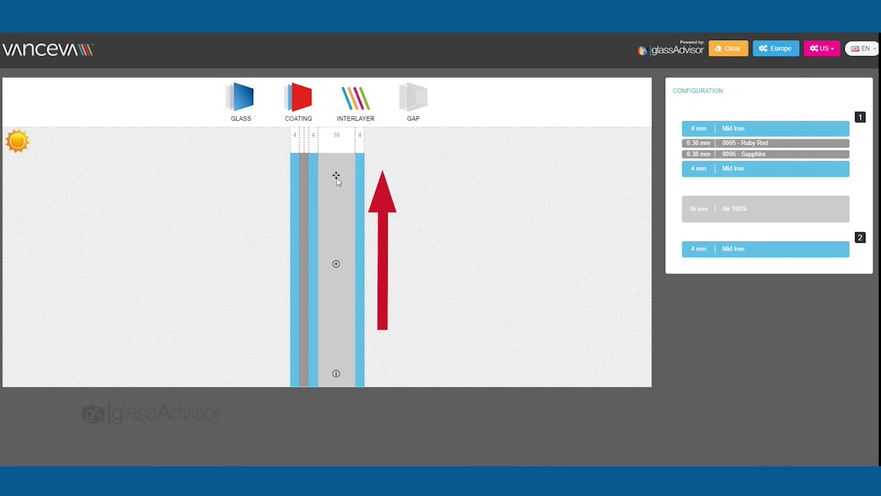
pyautogui.moveTo(336, 175); pyautogui.dragTo(337, 94)
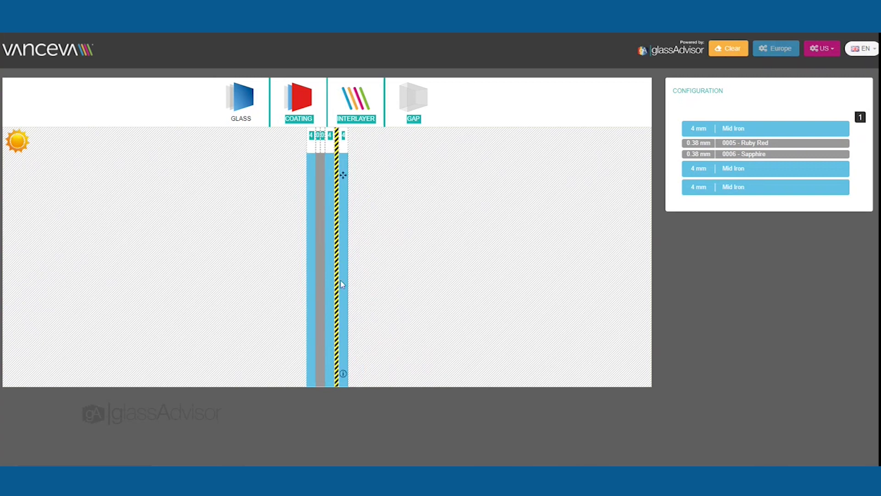
# Remove the extra pane and set the last remaining pane to 6 mm thick
pyautogui.moveTo(344, 182); pyautogui.dragTo(252, 118)
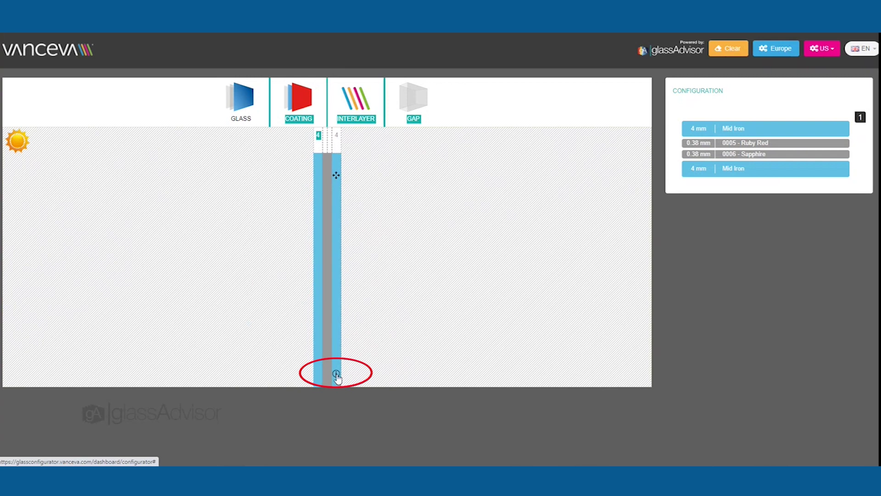
pyautogui.click(336, 375)
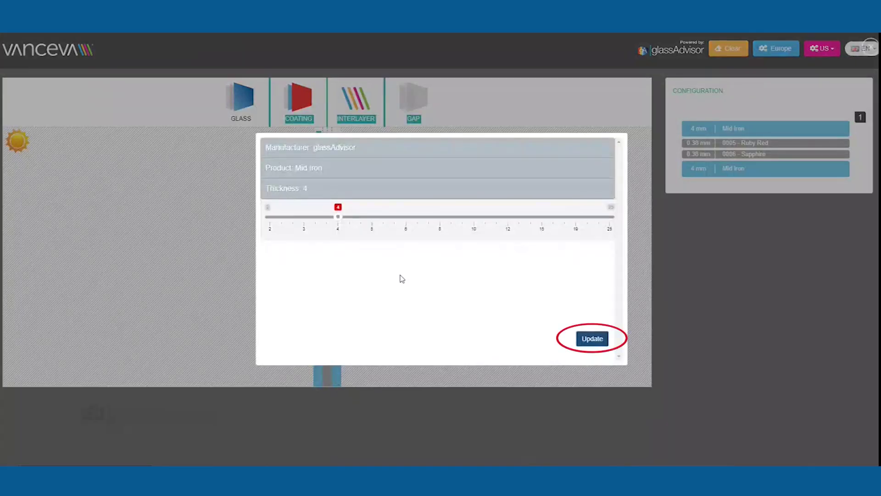
pyautogui.moveTo(345, 219); pyautogui.dragTo(414, 223)
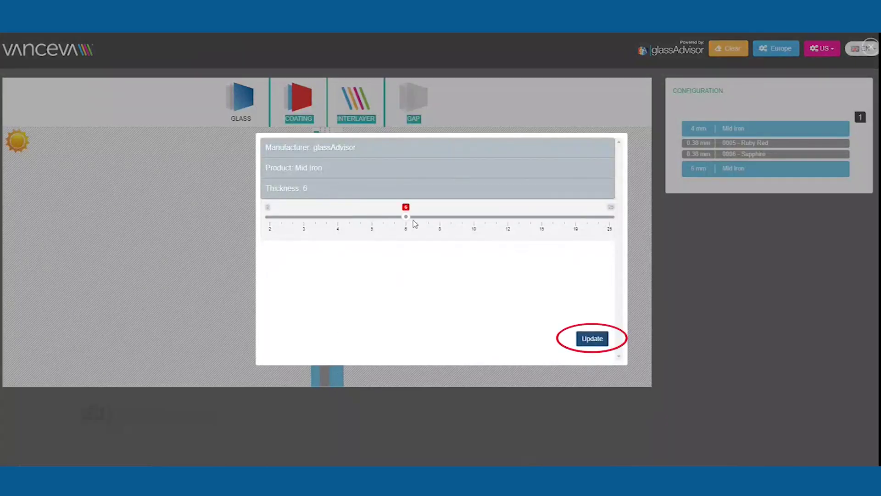
pyautogui.click(592, 338)
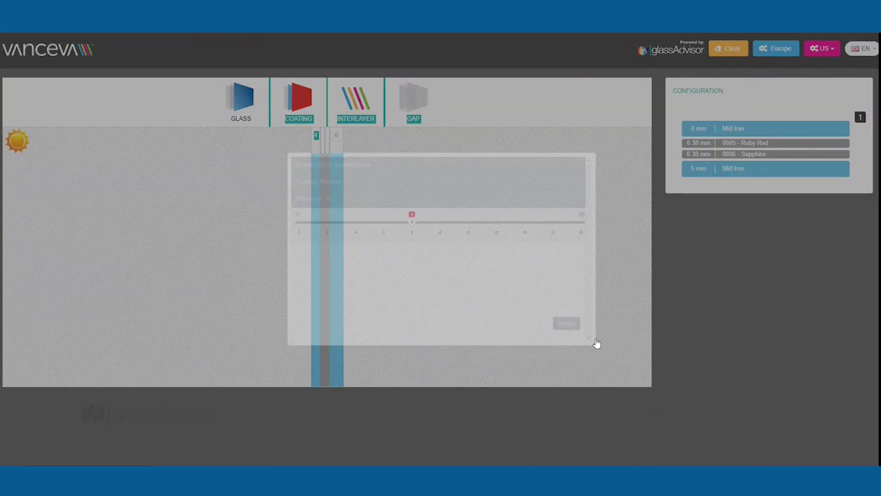
# Set the first Mid Iron pane's thickness to 6 mm as well
pyautogui.click(316, 377)
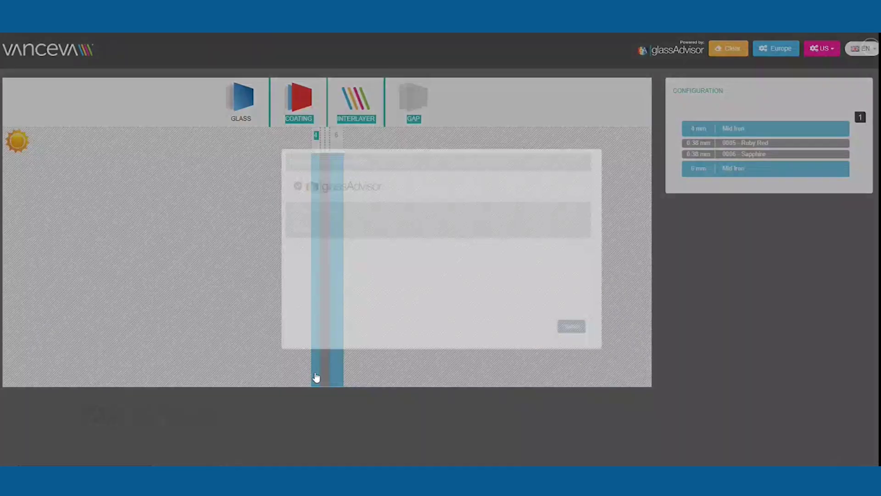
pyautogui.moveTo(338, 217); pyautogui.dragTo(409, 224)
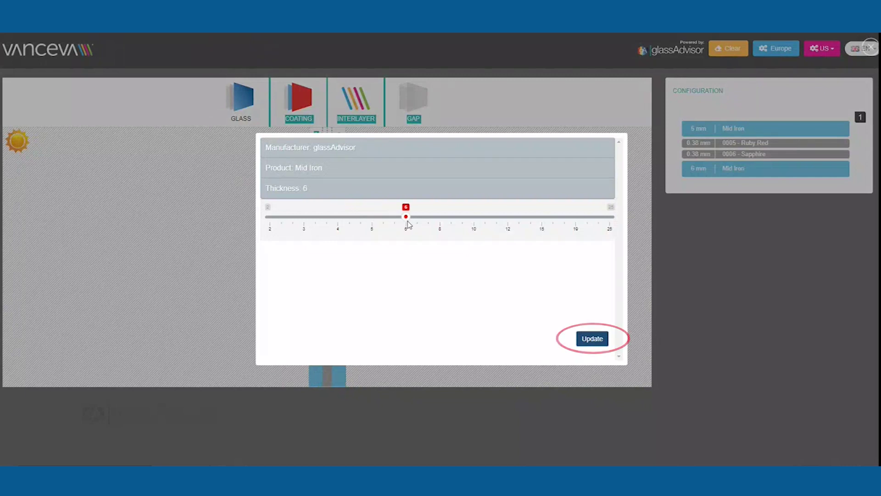
pyautogui.click(591, 339)
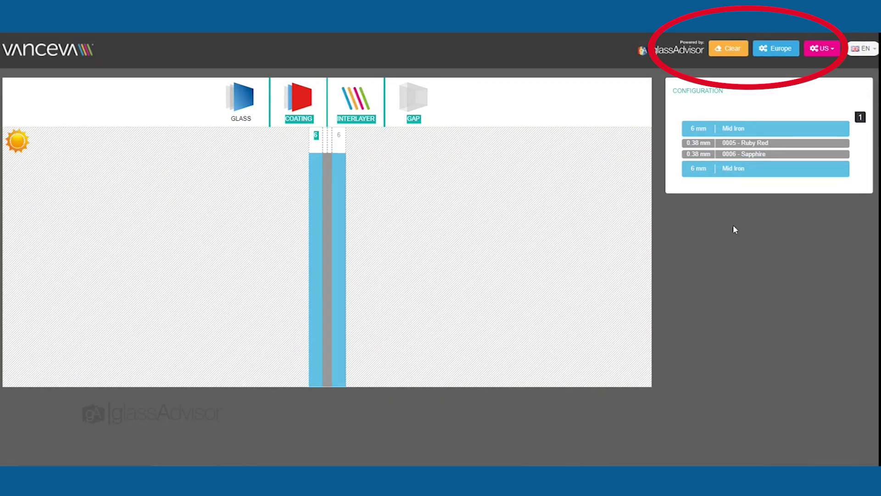
# Compute European-standard results (transmission RGB 127,117,198) and bring up the PDF report form
pyautogui.click(774, 49)
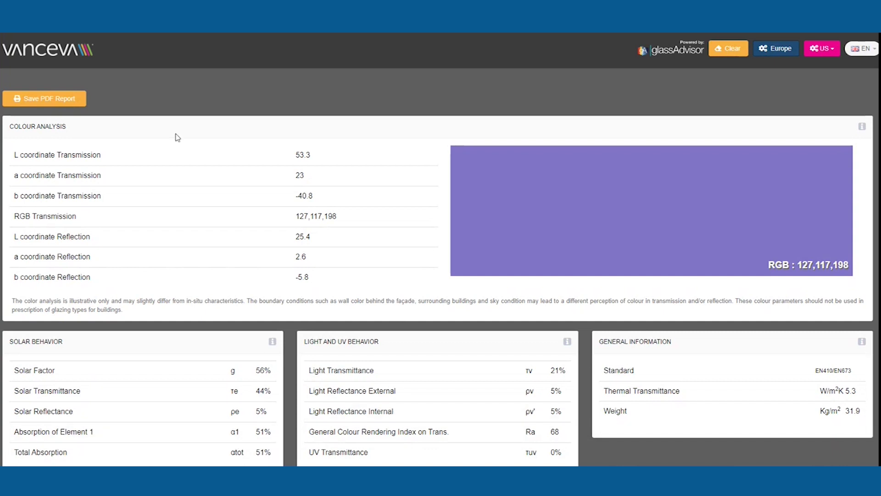
pyautogui.click(46, 102)
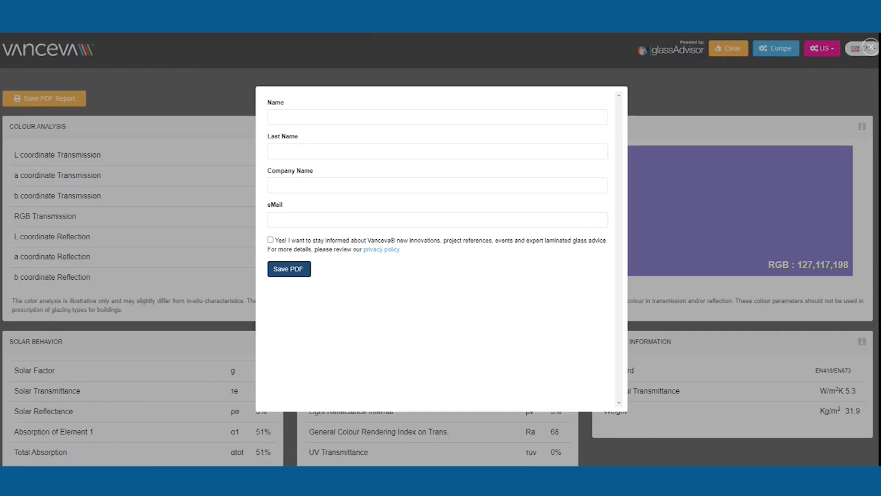
# Close the saved PDF report form to return to the calculated results page
pyautogui.click(666, 95)
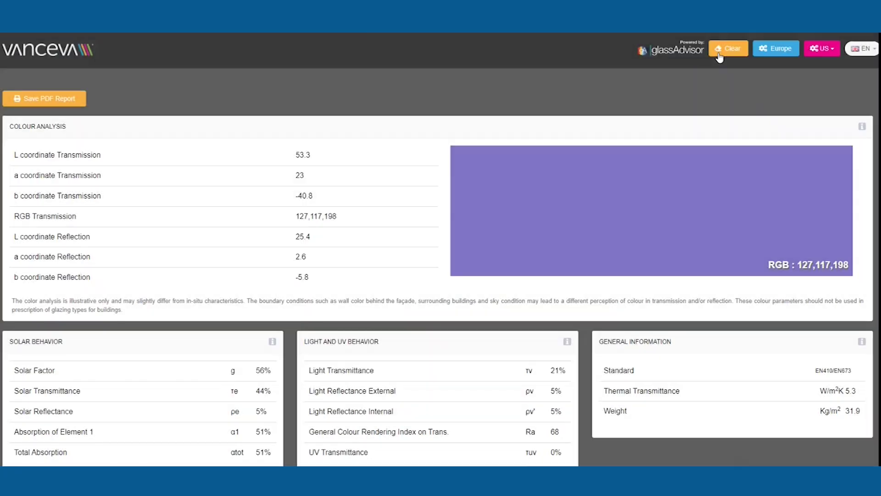
# Remove every layer from the build area with Clear, leaving an empty configuration
pyautogui.click(722, 52)
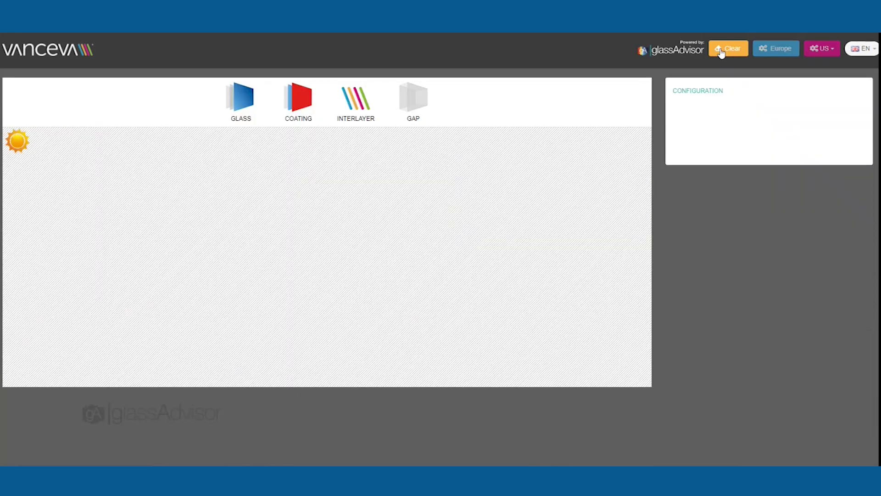